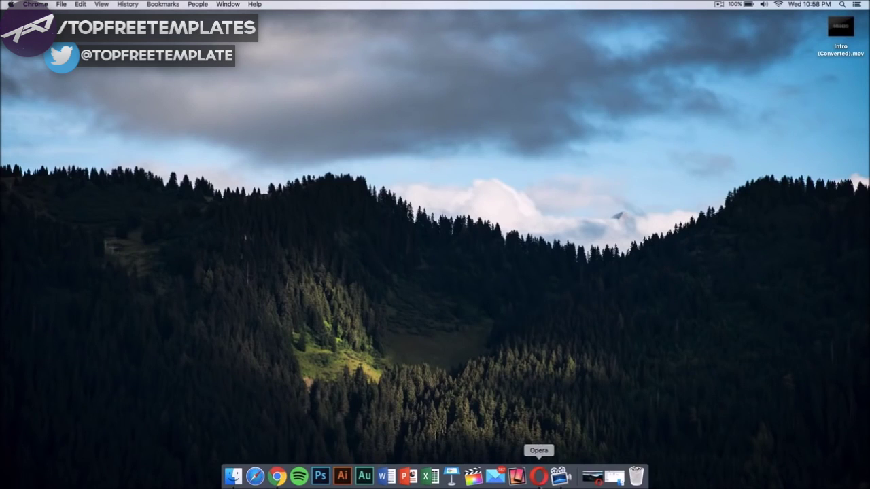
In Opera, close the Unsplash photo tab and go to the After Effects product page.
left_click(539, 476)
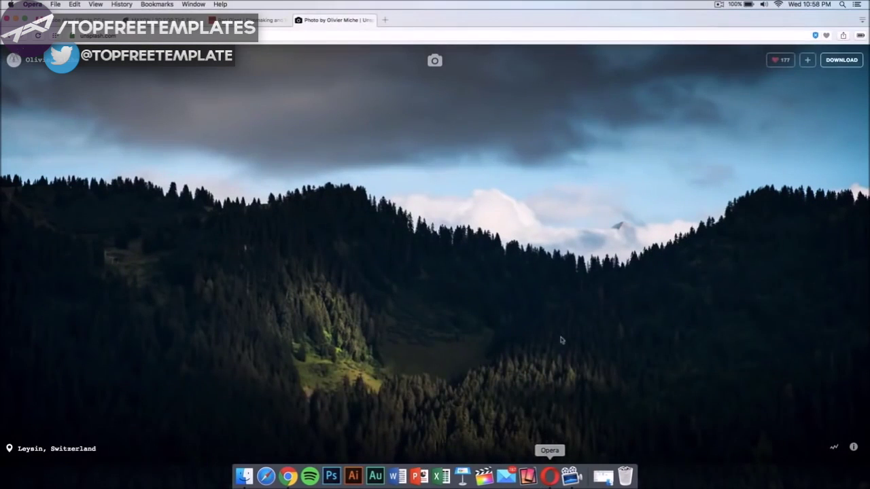
left_click(298, 20)
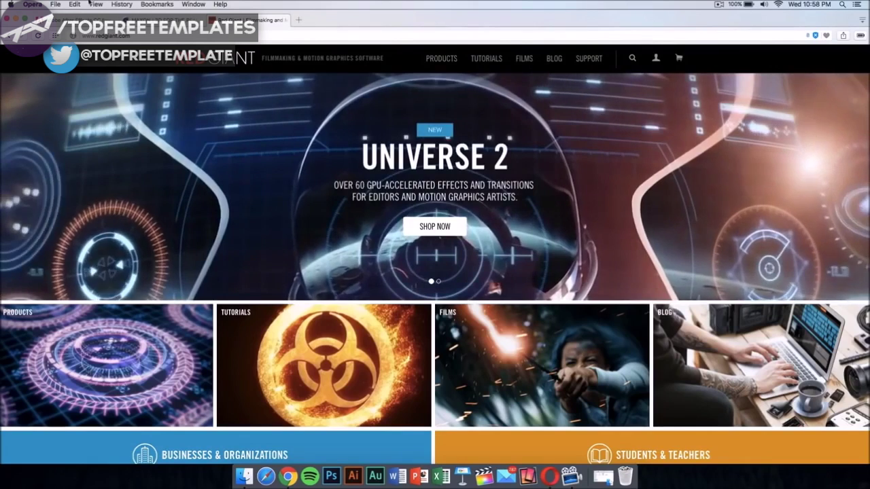
key("ctrl+Tab")
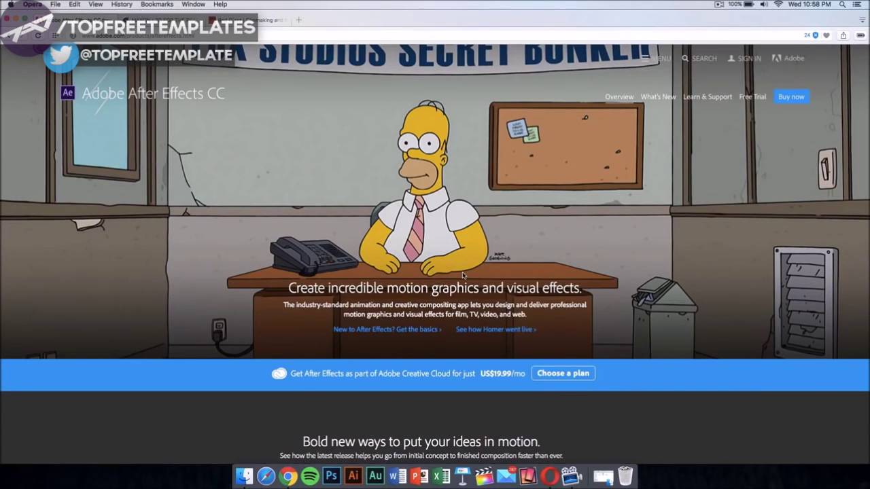
scroll(495, 274, "down", 10)
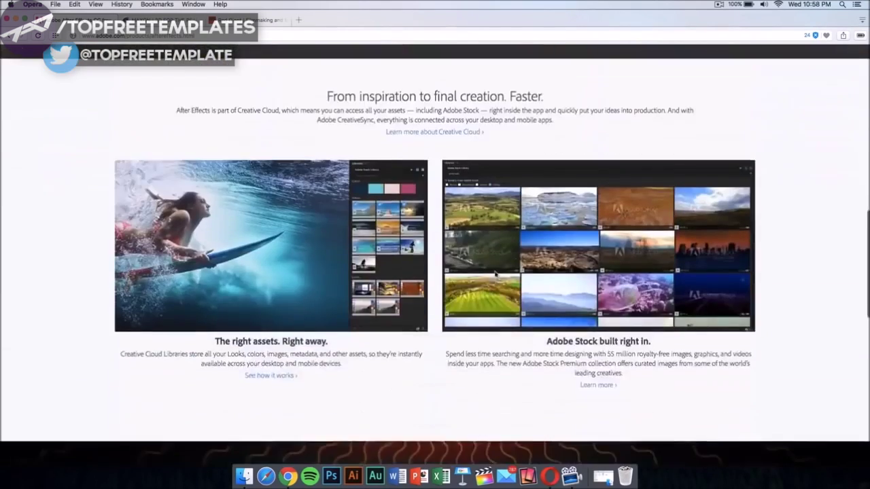
scroll(496, 273, "up", 10)
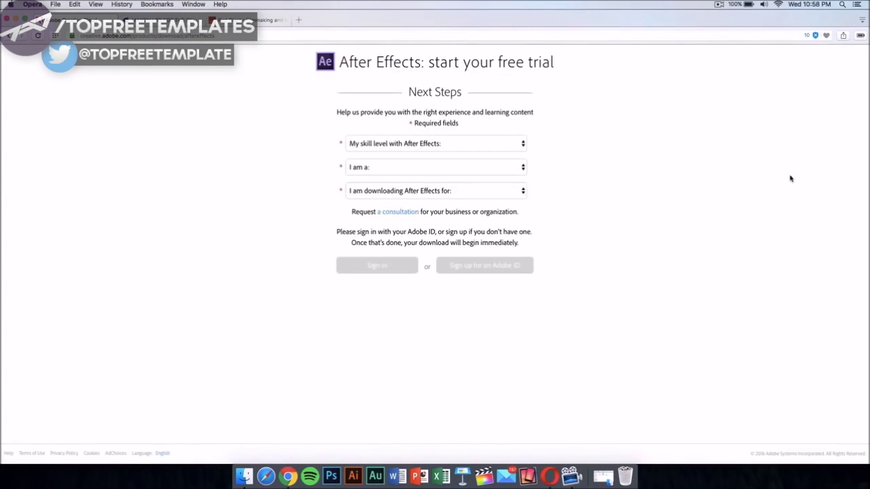
Answer Experienced, Web or Mobile Designer/Developer and organization's use, then sign up for an Adobe ID.
left_click(469, 143)
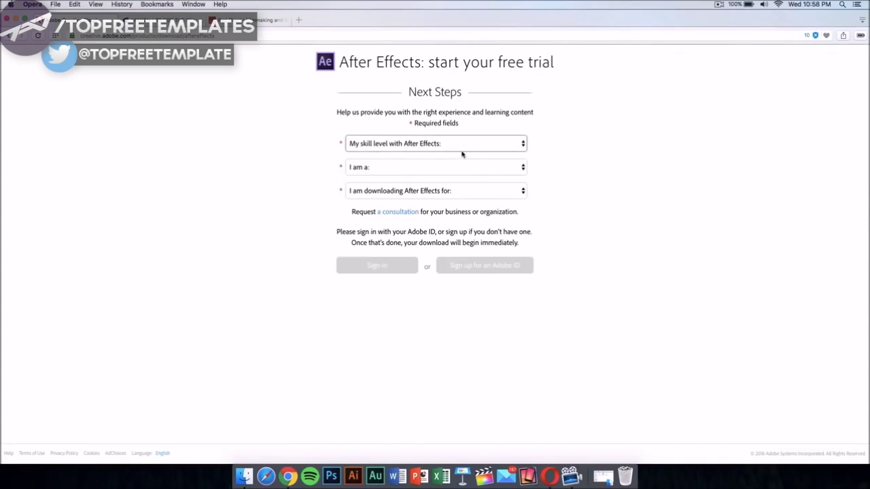
left_click(460, 167)
left_click(459, 168)
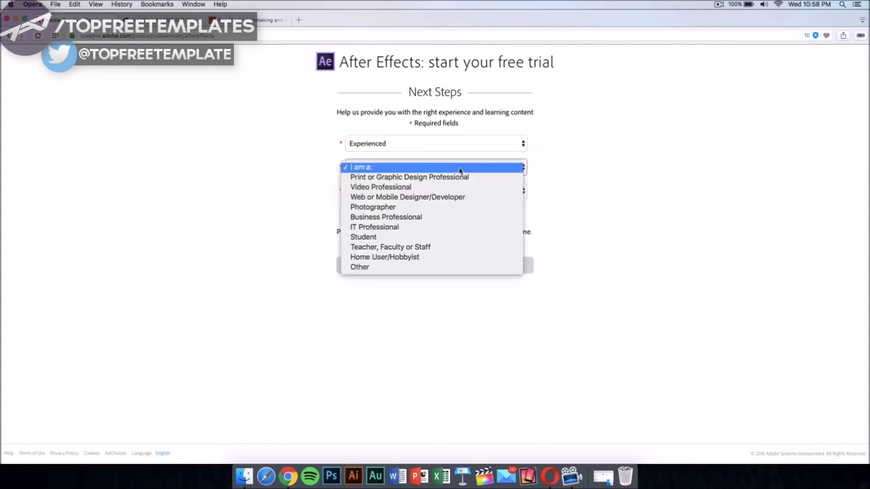
left_click(454, 197)
left_click(464, 198)
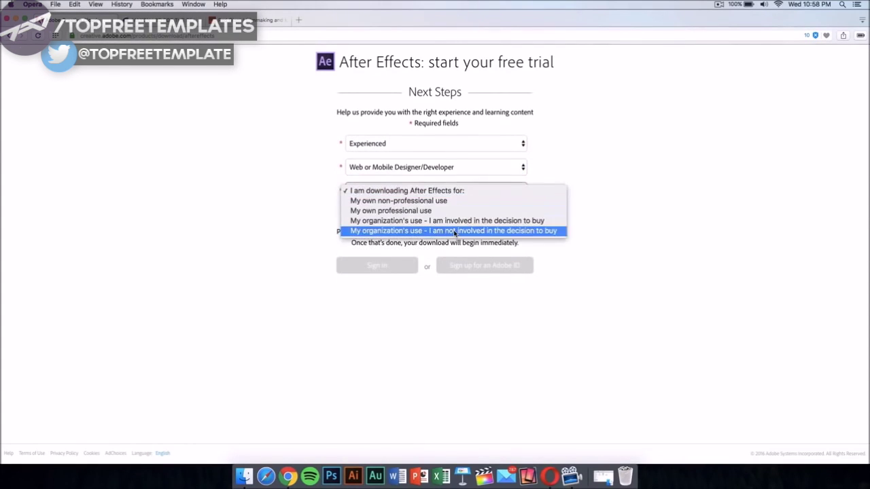
left_click(466, 229)
left_click(463, 272)
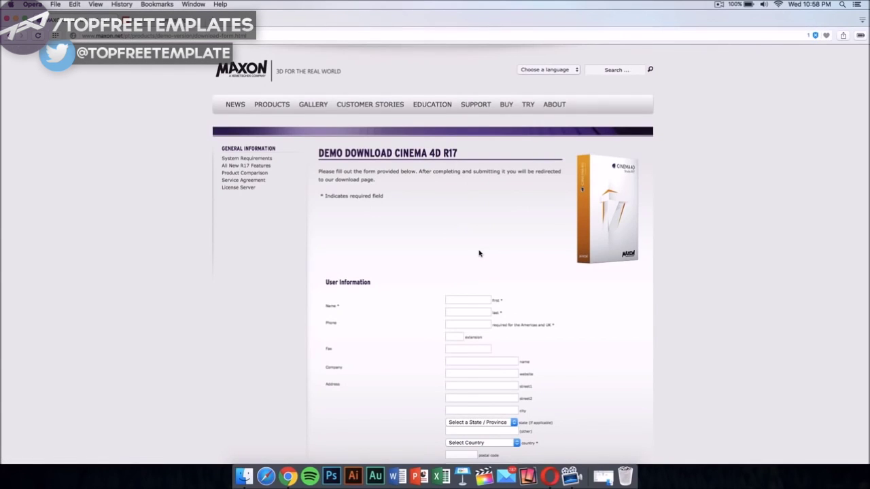
scroll(479, 254, "down", 15)
scroll(479, 253, "up", 15)
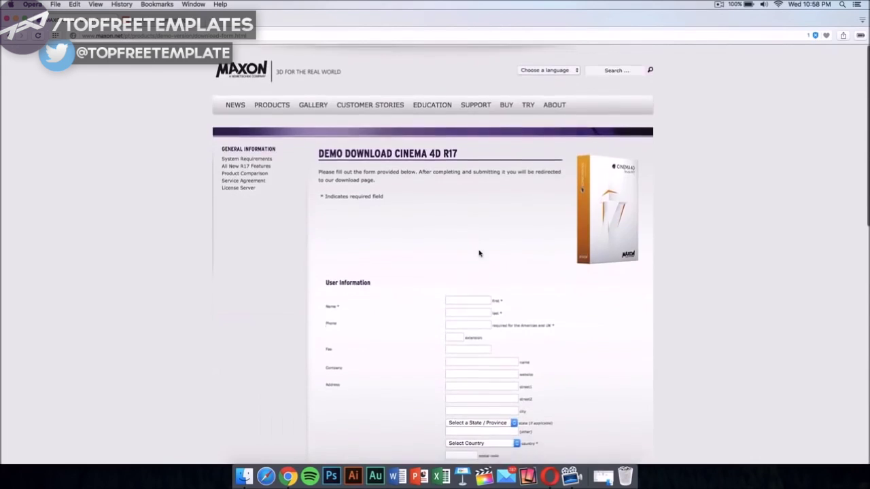
scroll(479, 254, "down", 5)
scroll(479, 254, "up", 5)
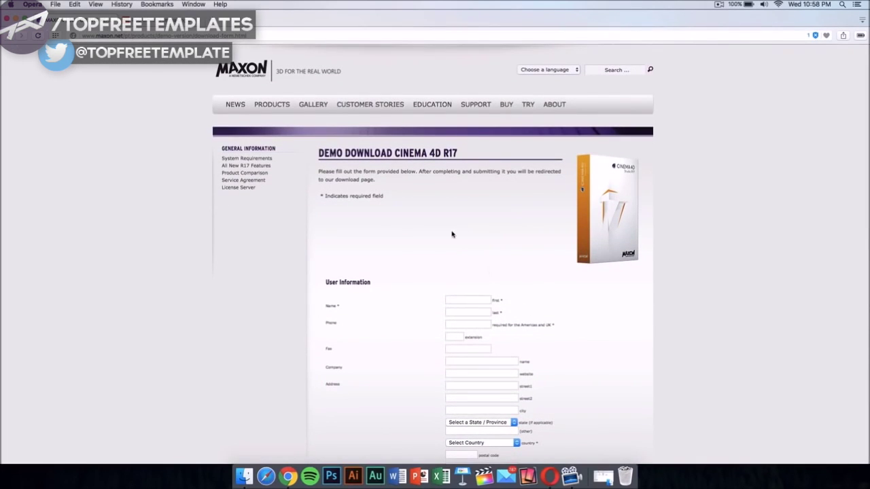
scroll(452, 235, "down", 15)
scroll(454, 238, "up", 15)
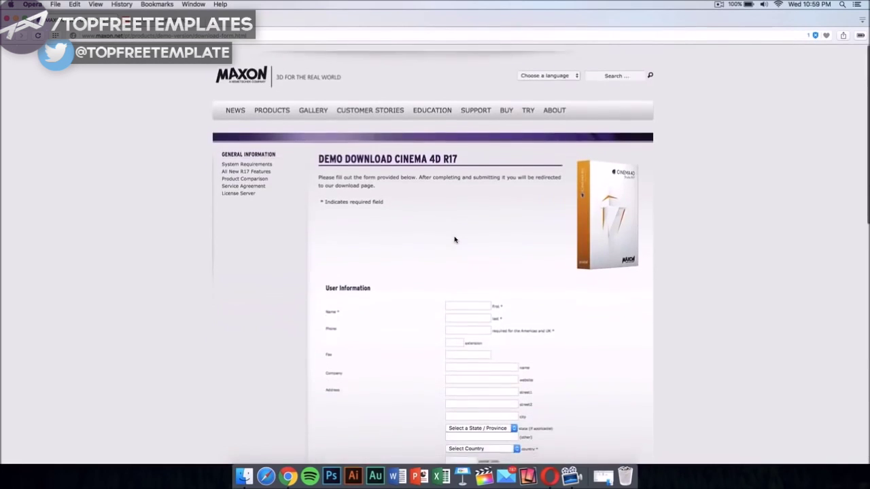
scroll(456, 238, "down", 15)
scroll(535, 275, "up", 1)
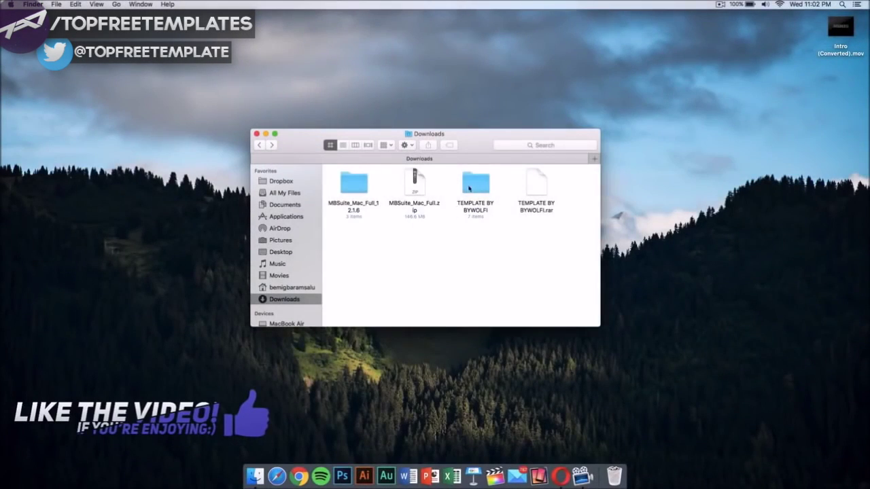
Open the TEMPLATE BY BYWOLFI folder in Downloads and launch C4D Part.c4d in Cinema 4D.
double_click(469, 189)
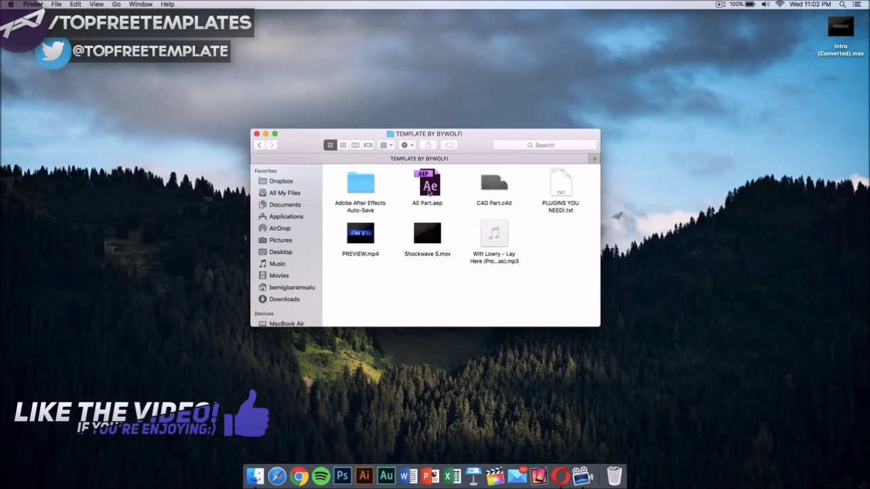
double_click(490, 185)
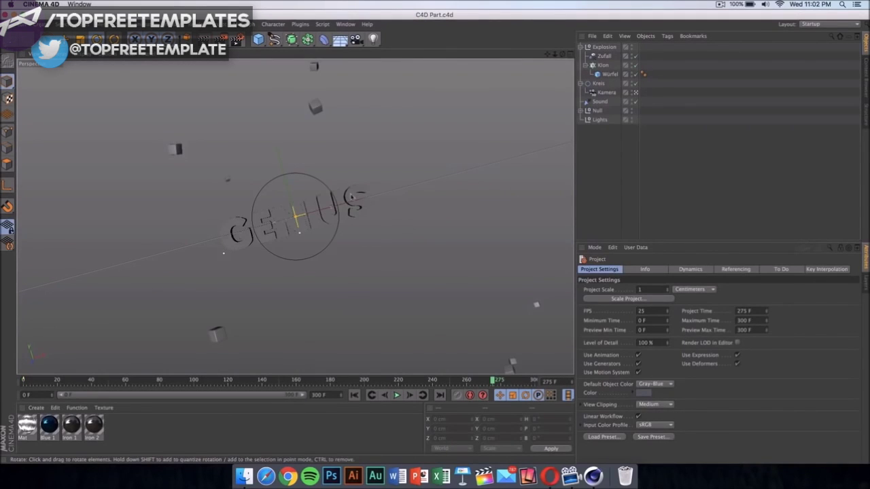
Replace GENIUS with TECH in the first MoText object's Text field.
left_click(361, 213)
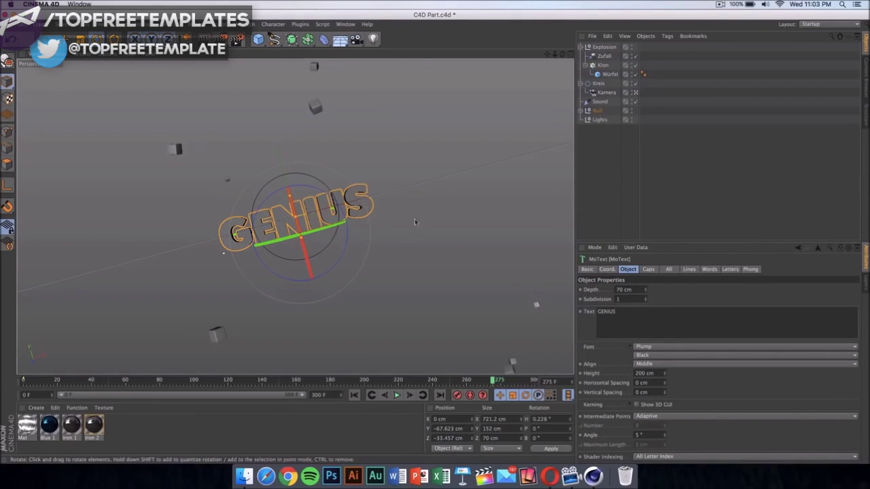
double_click(606, 311)
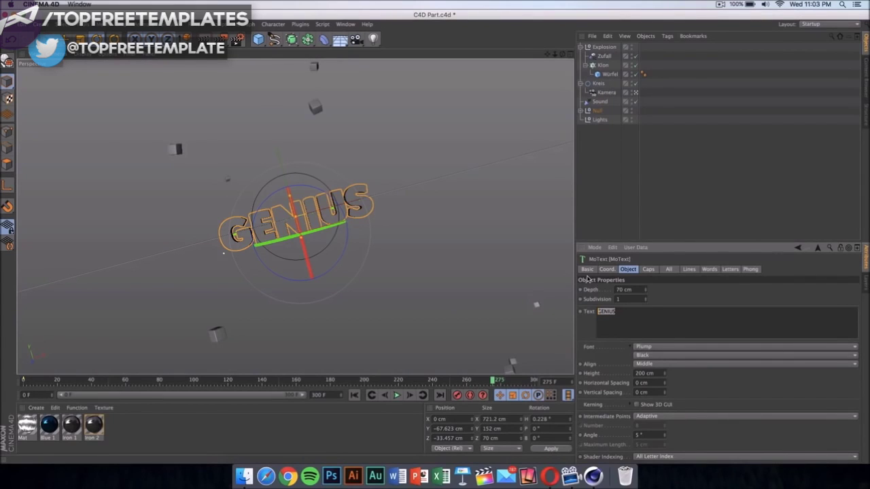
type("TECH")
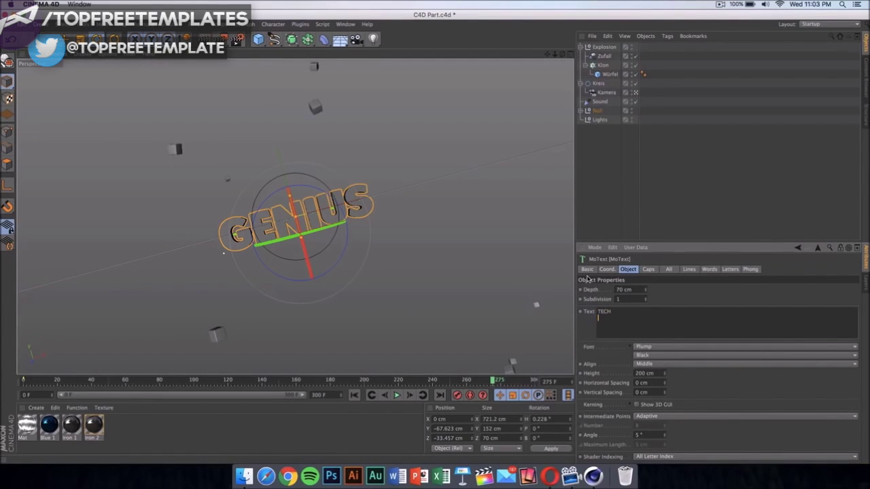
left_click(499, 233)
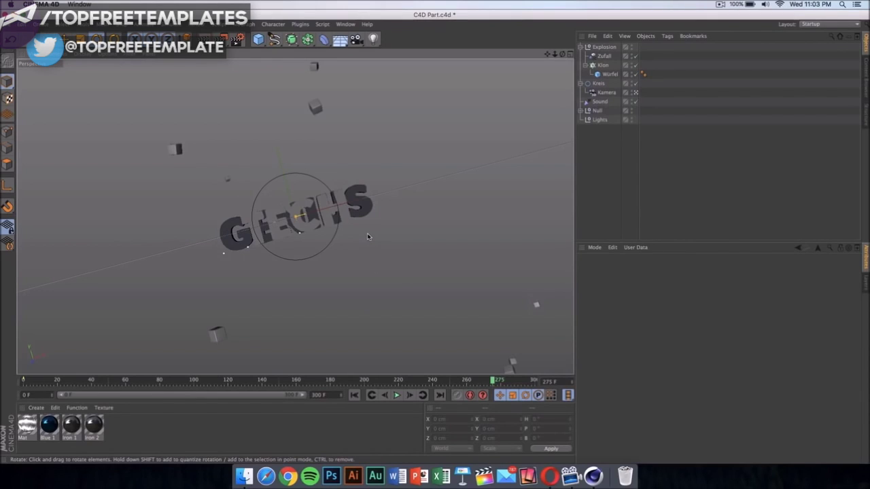
Replace GENIUS with TECH in the second MoText object as well.
left_click(293, 205)
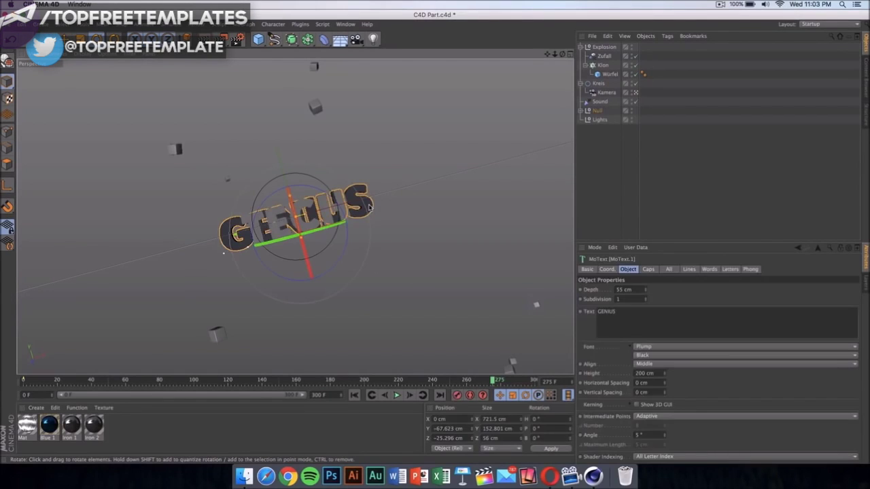
double_click(653, 313)
type("TECH")
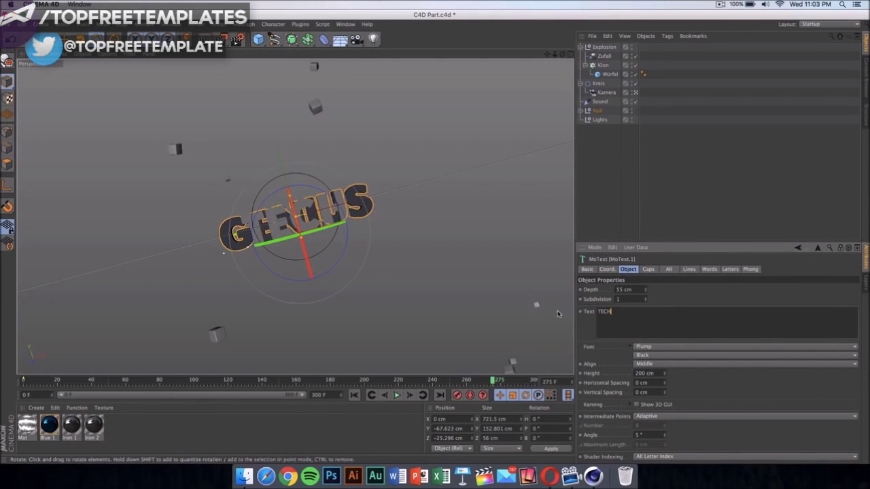
left_click(498, 223)
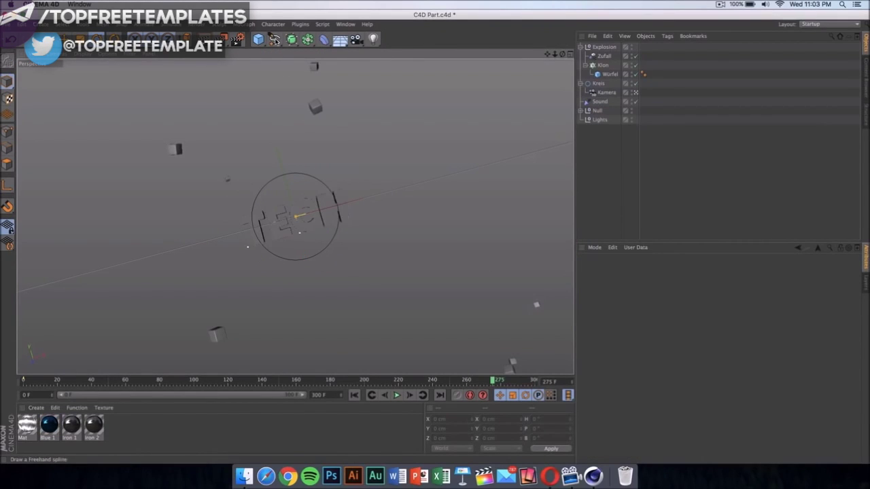
Play the explosion to frame 216 and test-render that frame to the Picture Viewer.
left_click(397, 395)
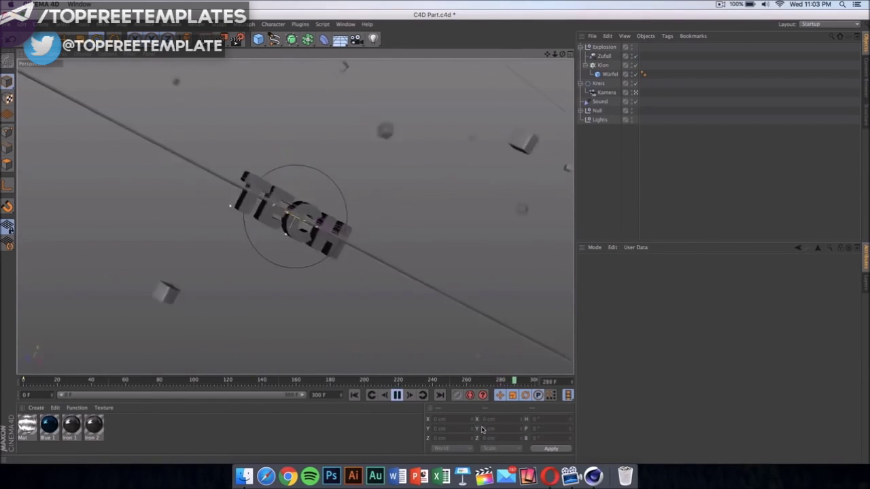
left_click(397, 395)
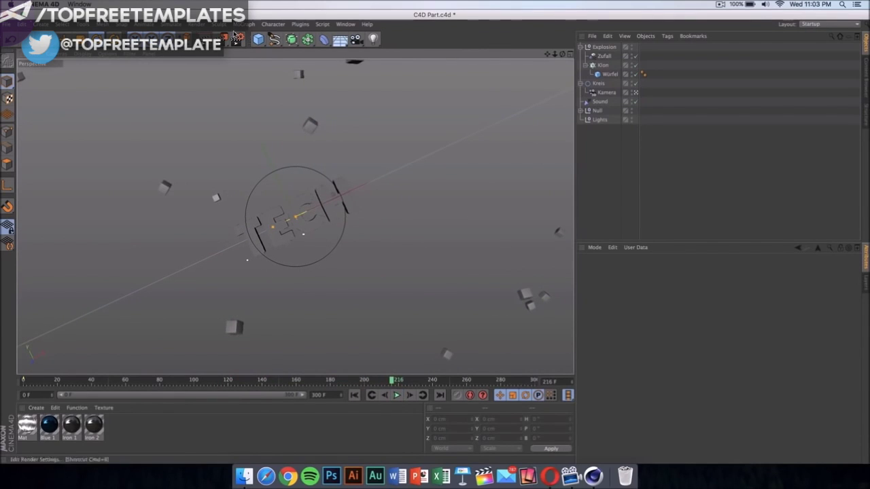
left_click(199, 24)
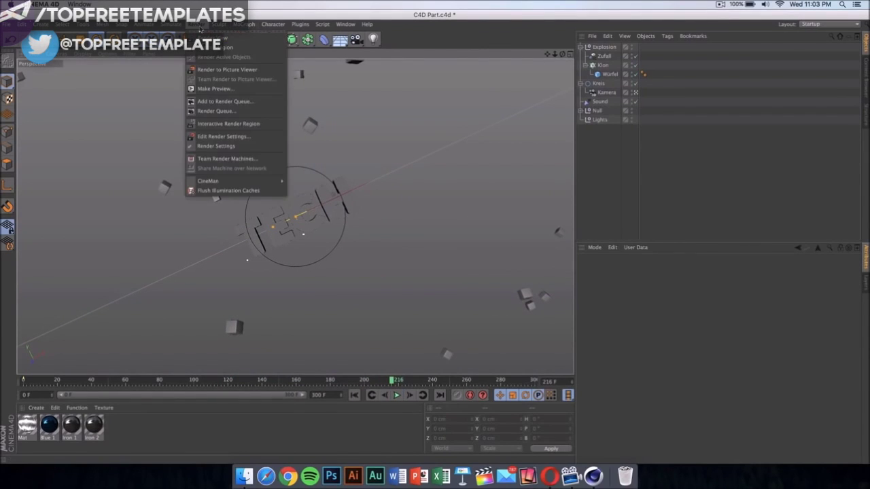
left_click(224, 39)
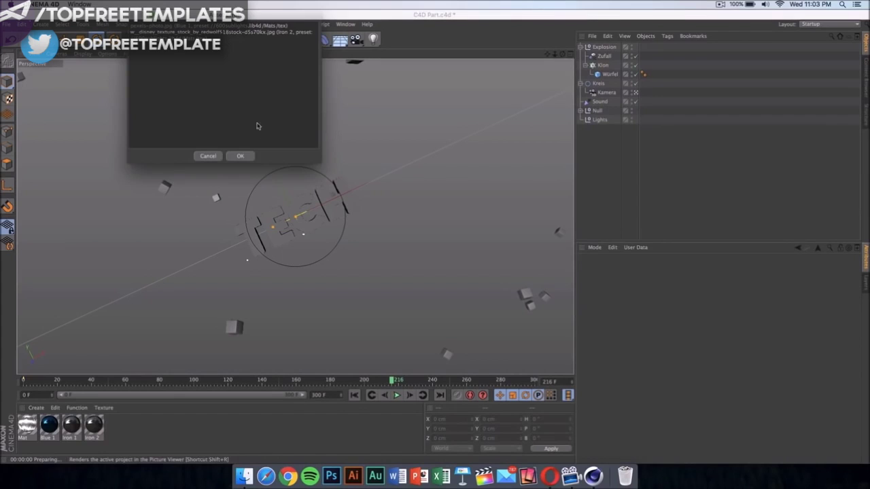
left_click(243, 155)
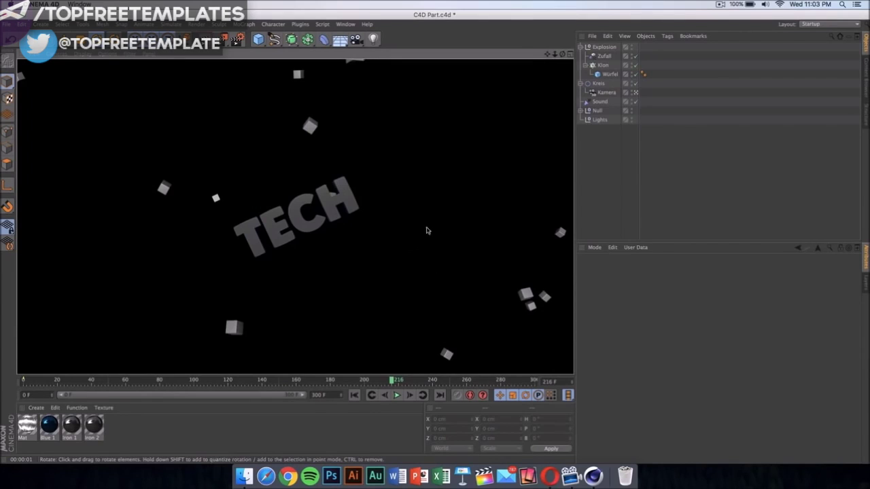
left_click(467, 319)
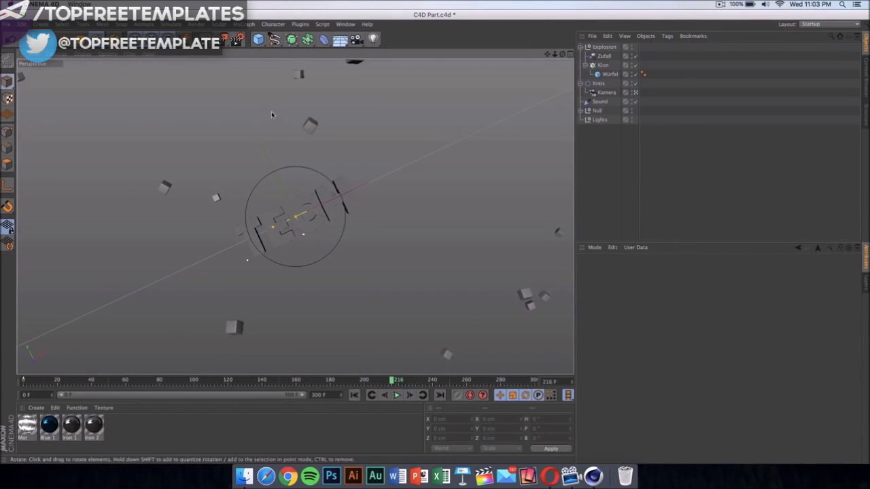
Select the TECH MoText and browse its font list, currently set to Plump.
left_click_drag(271, 113, 352, 203)
left_click(352, 203)
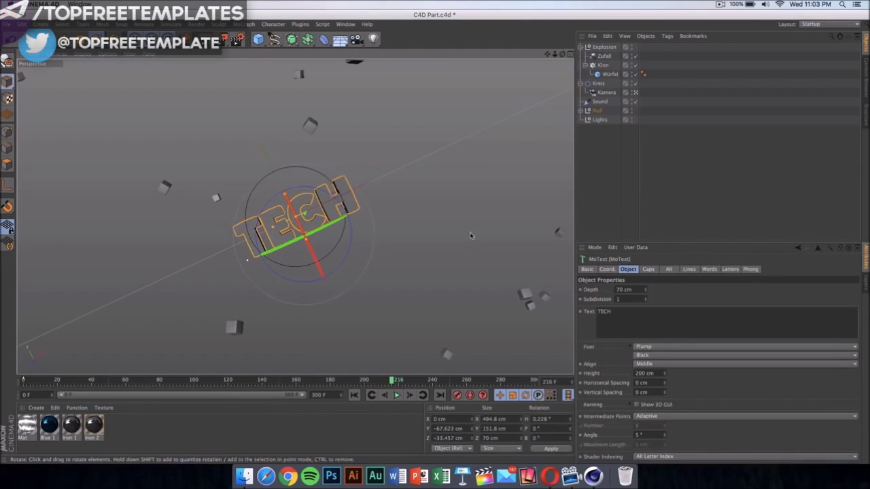
left_click(672, 348)
scroll(707, 300, "down", 10)
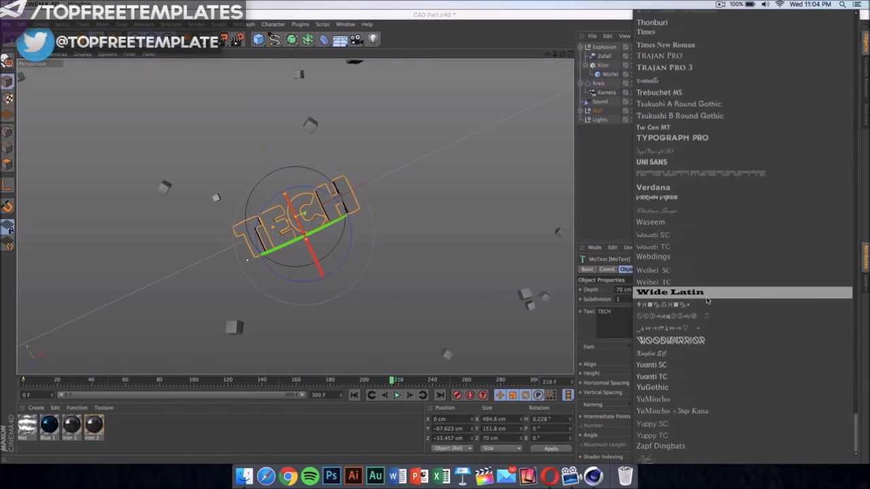
scroll(709, 187, "up", 20)
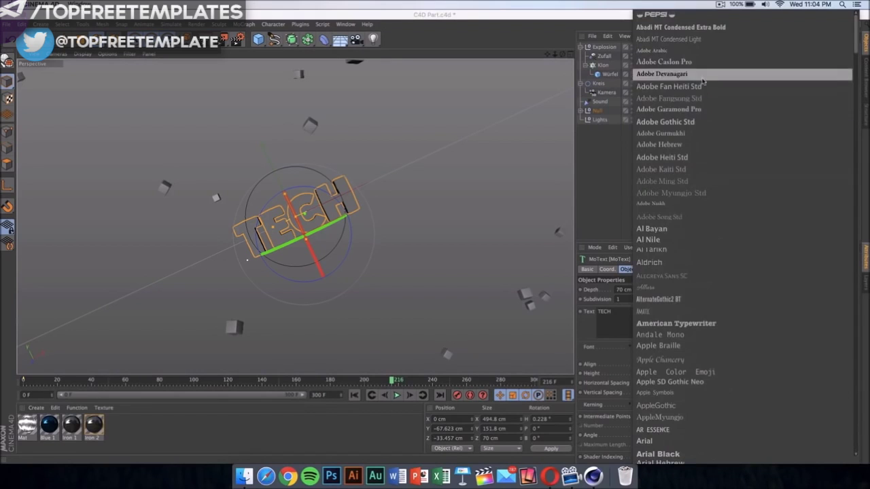
scroll(710, 272, "down", 20)
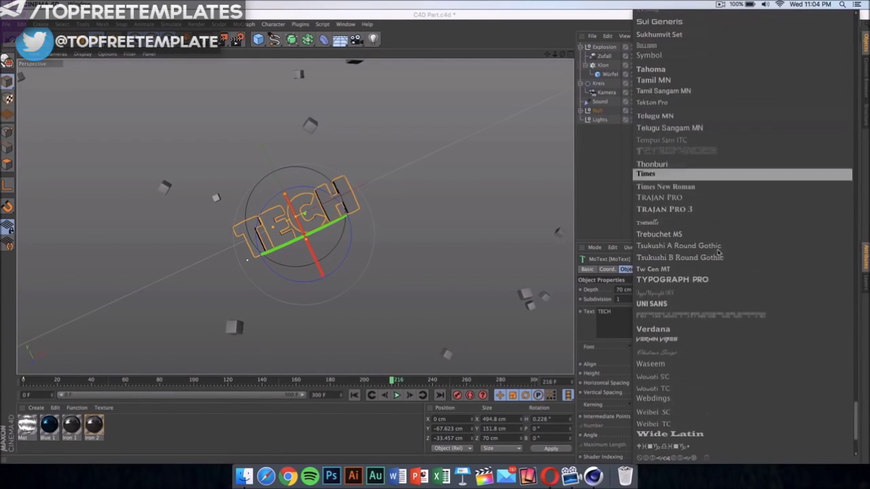
Close the font list unchanged and inspect the Blue 1 material's colour R 14, G 68, B 127.
left_click(535, 360)
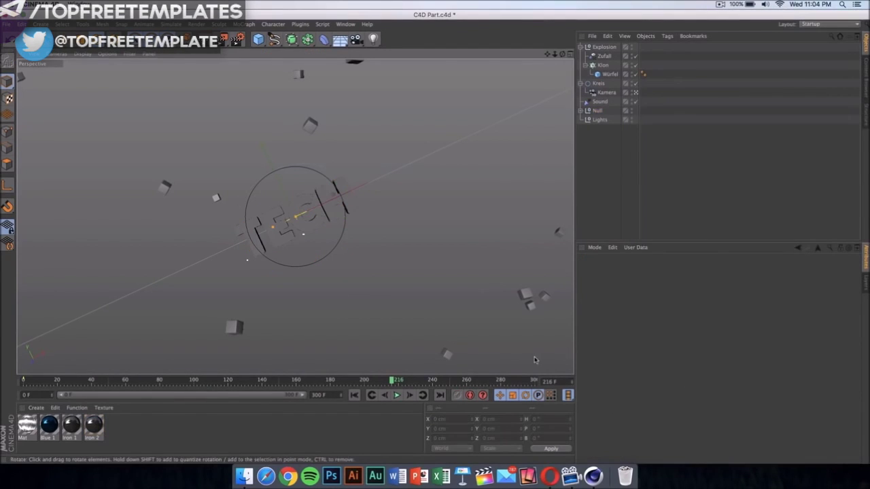
double_click(53, 425)
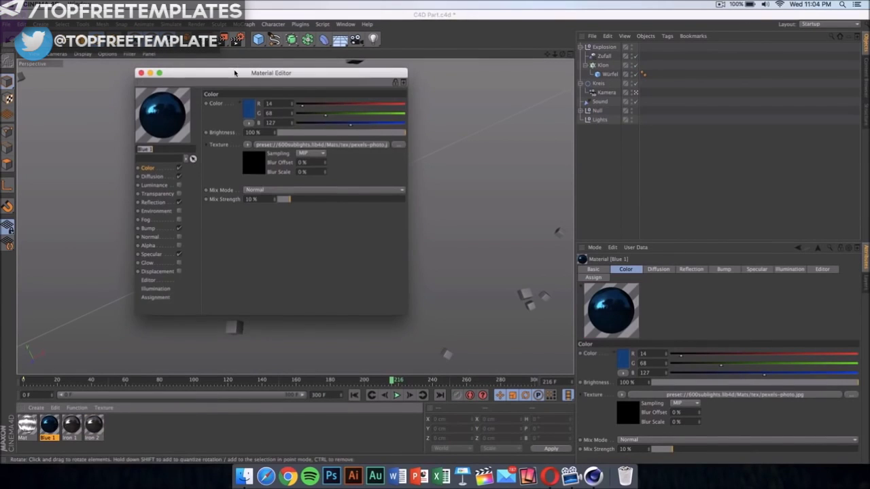
left_click_drag(234, 72, 518, 38)
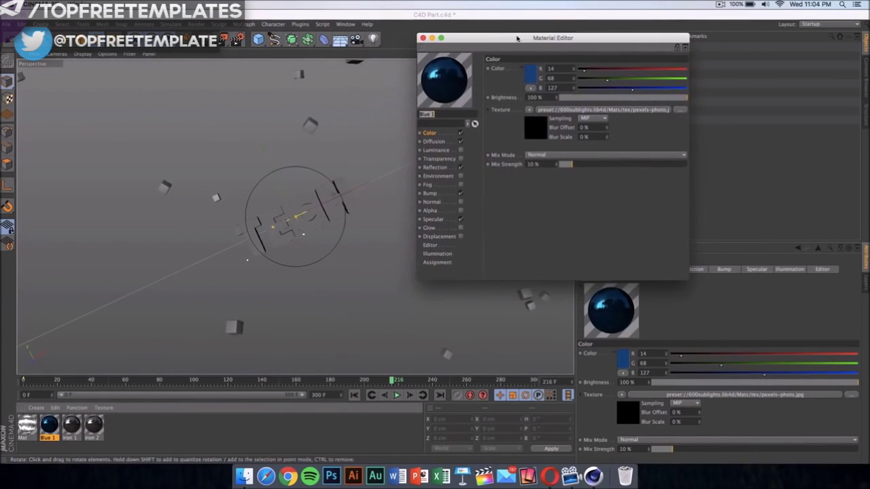
left_click(424, 39)
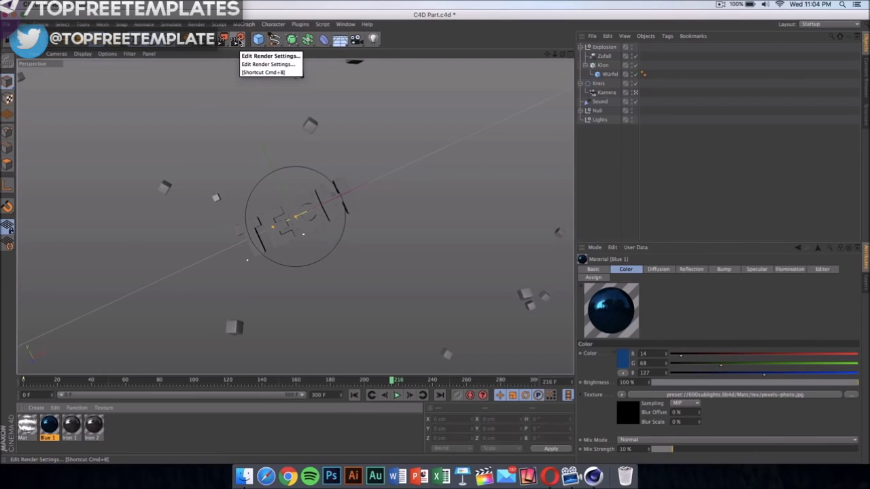
Open Render Settings at the Save page showing QuickTime Movie output named Intro on the Desktop.
left_click(239, 40)
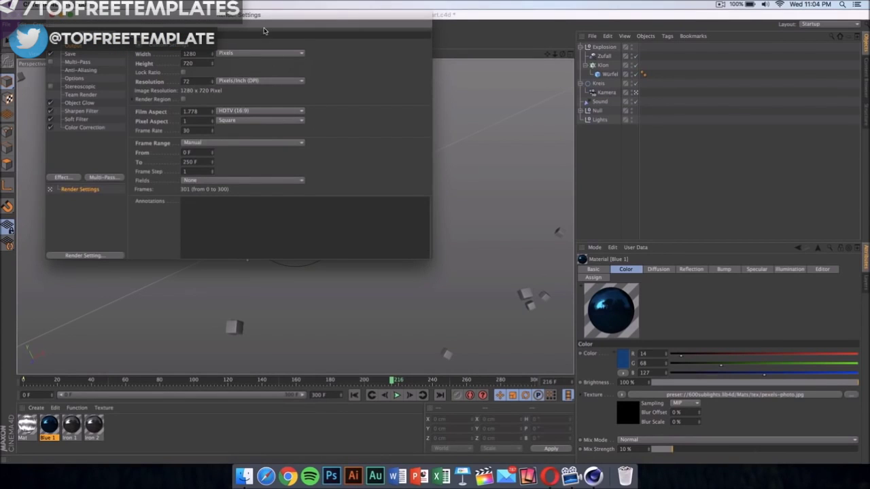
left_click_drag(267, 17, 409, 87)
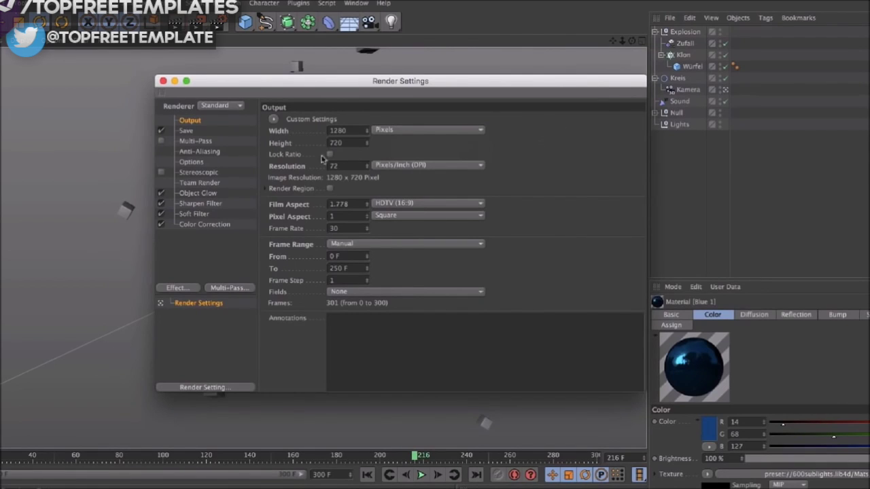
left_click(204, 131)
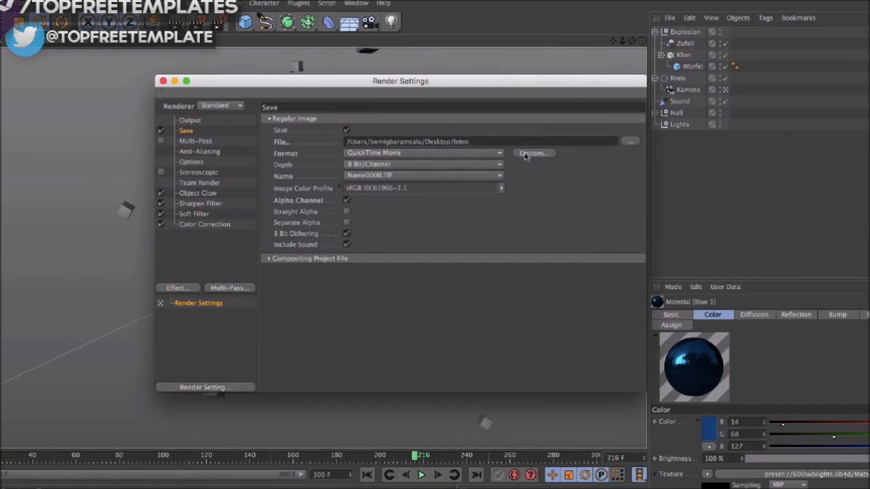
Check the output file location and QuickTime Movie format without changes, then close Render Settings.
left_click(630, 141)
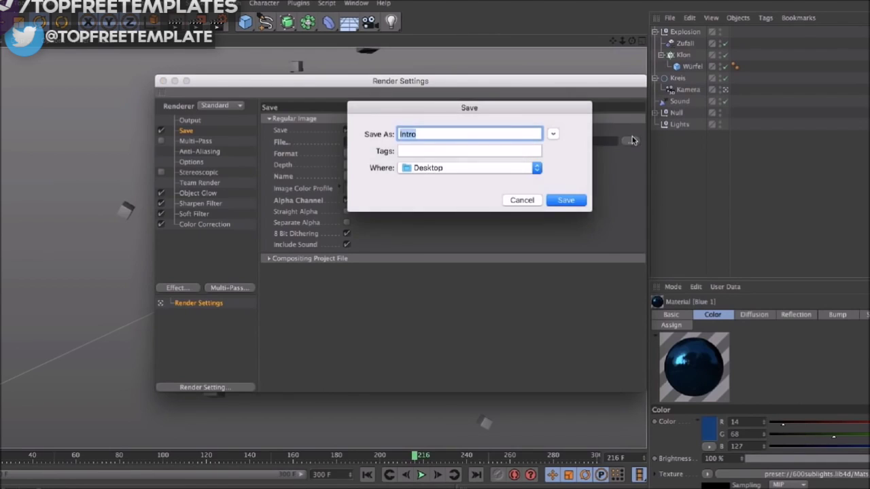
left_click(522, 200)
left_click(437, 154)
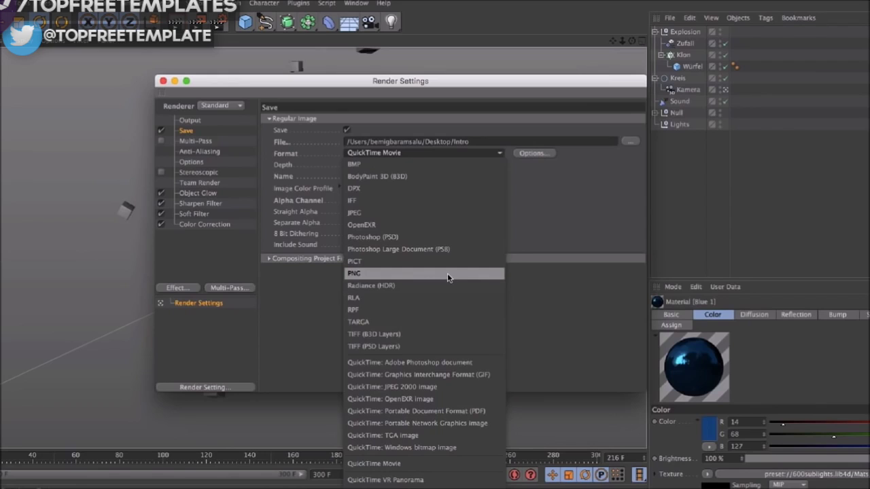
left_click(573, 204)
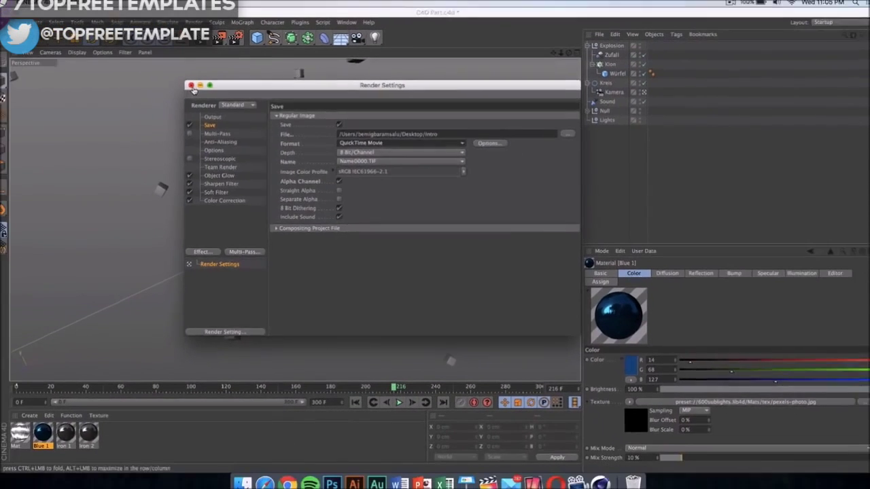
left_click(163, 81)
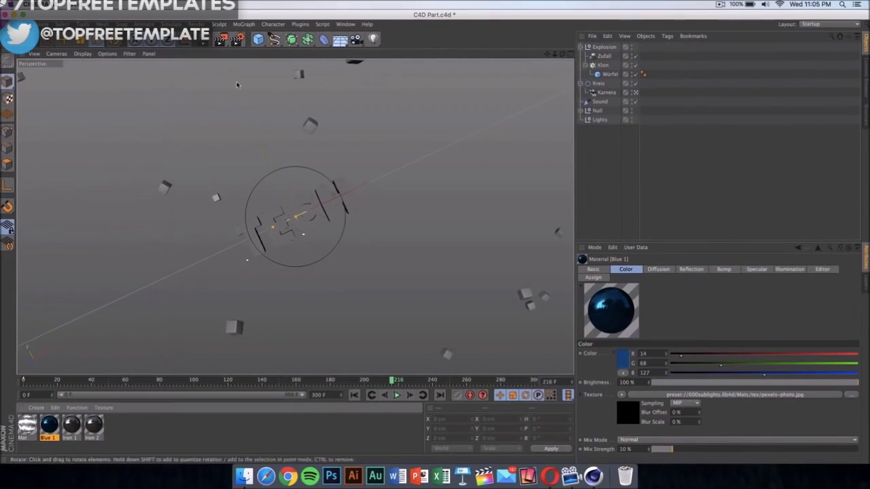
Render the TECH intro animation past the missing-asset warning, then close the Picture Viewer.
left_click(225, 40)
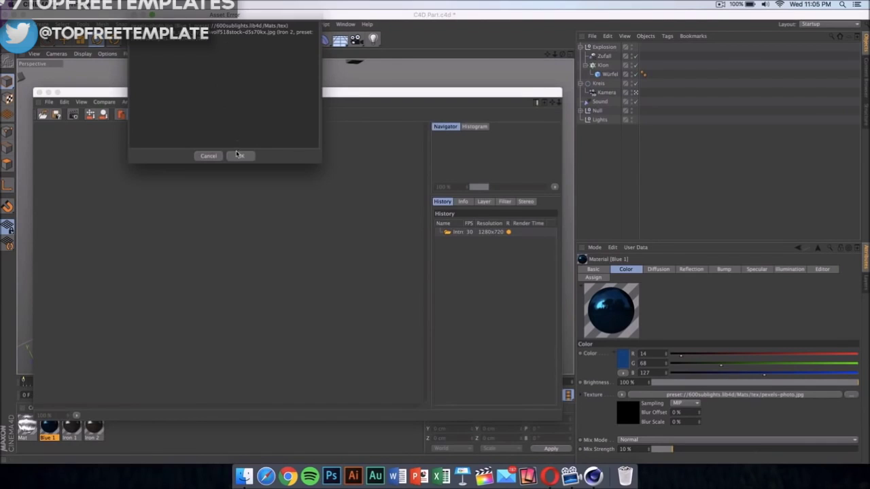
left_click(237, 156)
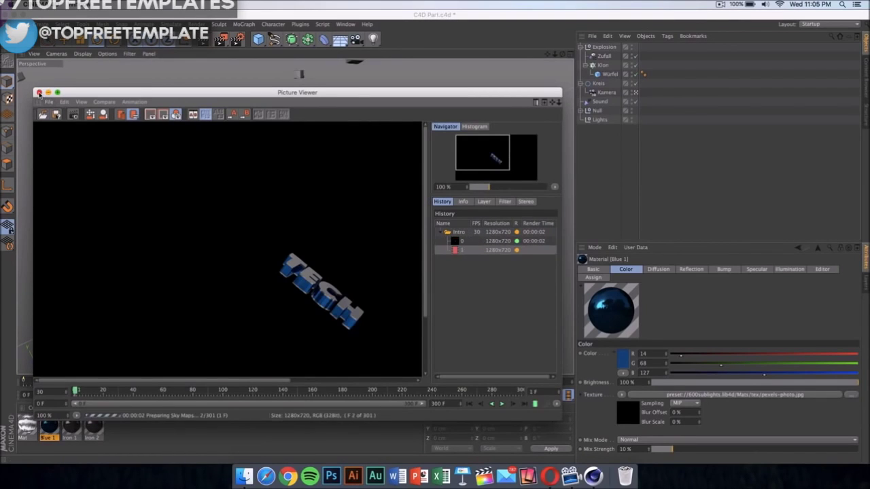
left_click(38, 91)
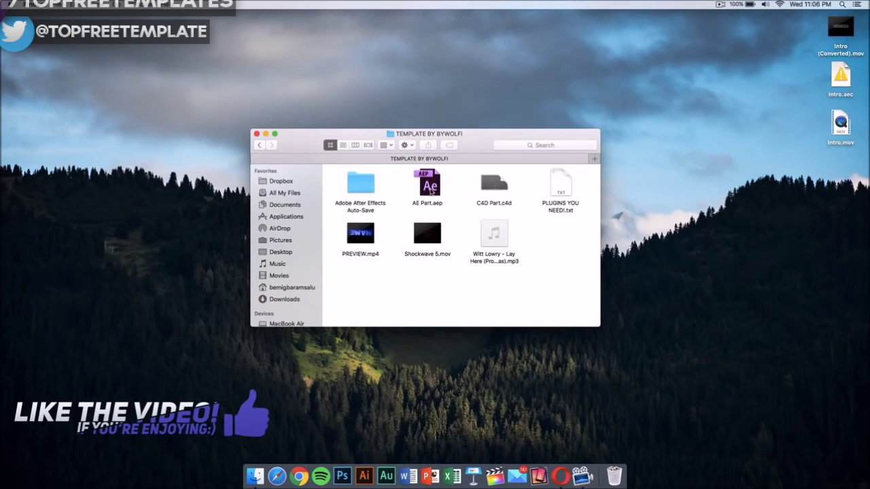
Open AE Part.aep from the TEMPLATE BY BYWOLFI folder in After Effects.
left_click(431, 190)
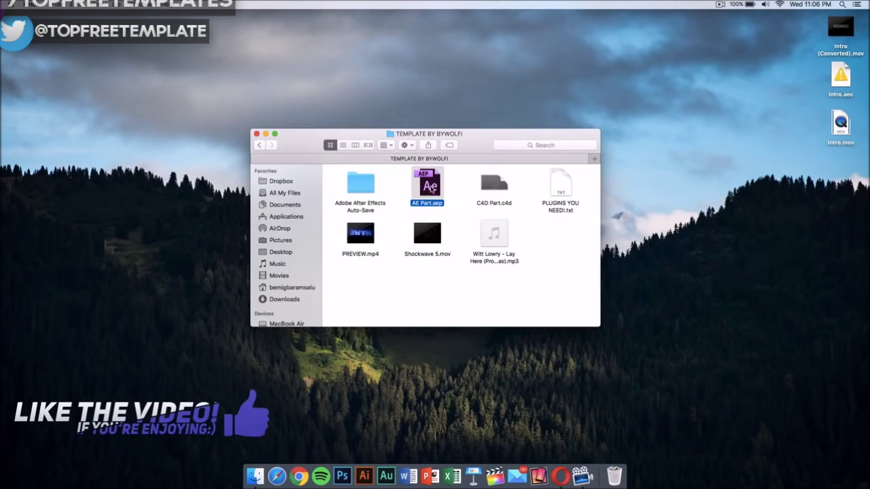
double_click(431, 190)
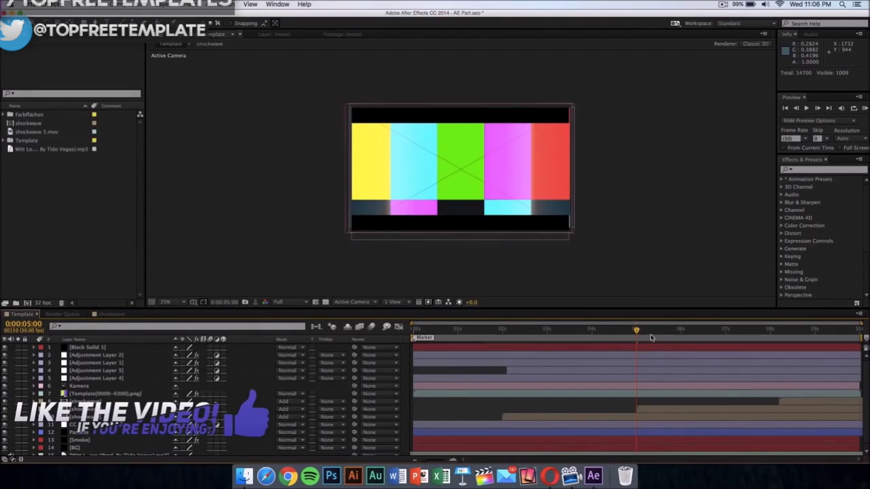
Preview the template from 0:00:04:21, then expand the Template folder to show its comp and png sequence.
key("Page_Up")
key("Page_Up")
key("Page_Up")
key("Page_Up")
key("Page_Up")
key("Page_Up")
key("Page_Up")
key("Page_Up")
key("Page_Up")
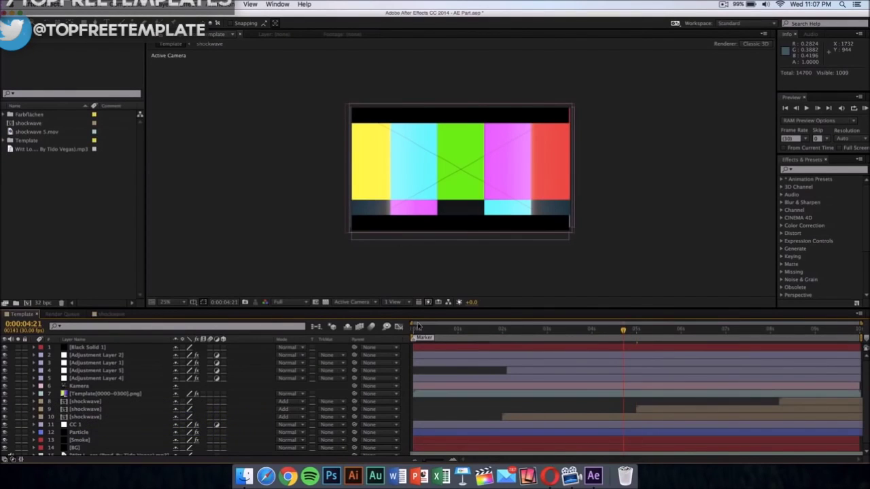
key("KP_0")
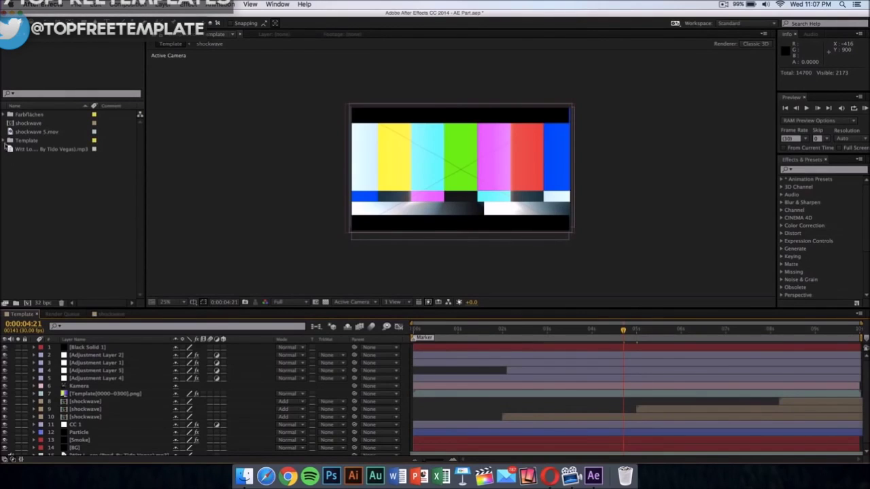
left_click(4, 140)
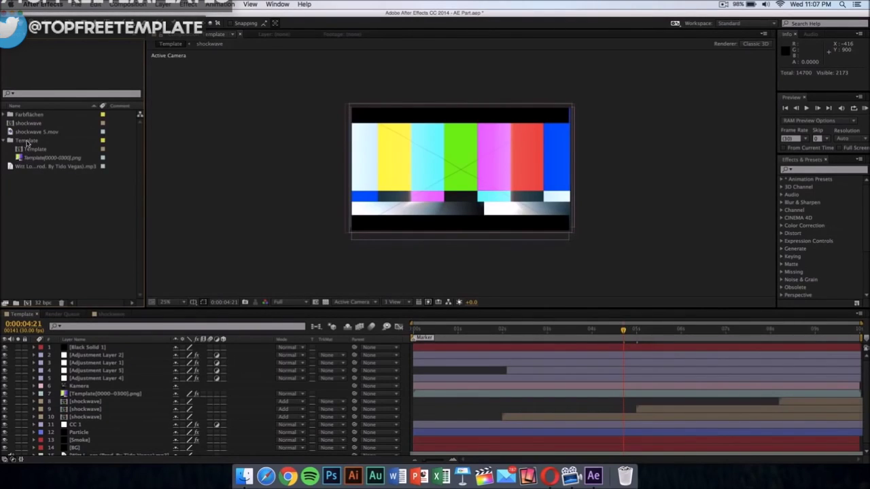
Replace the Template[0000-0300].png footage with Intro (Converted).mov from the Desktop.
left_click_drag(27, 143, 30, 157)
left_click(30, 158)
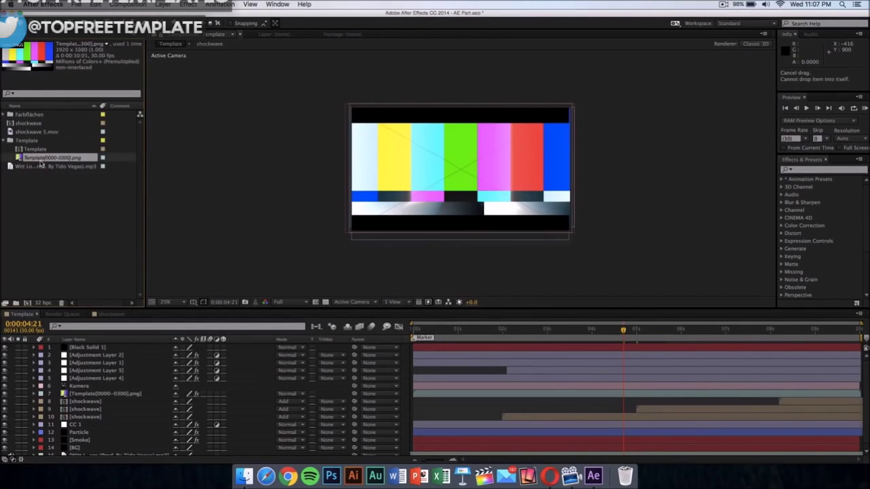
right_click(41, 160)
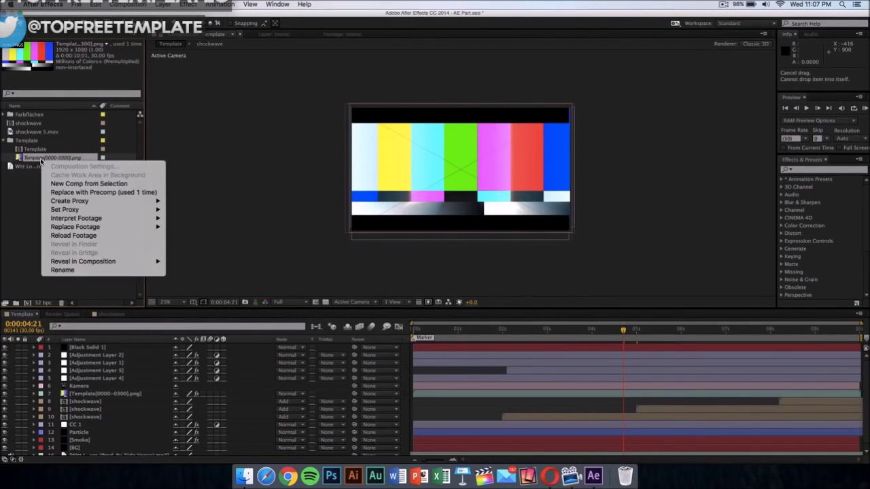
left_click(41, 161)
right_click(81, 160)
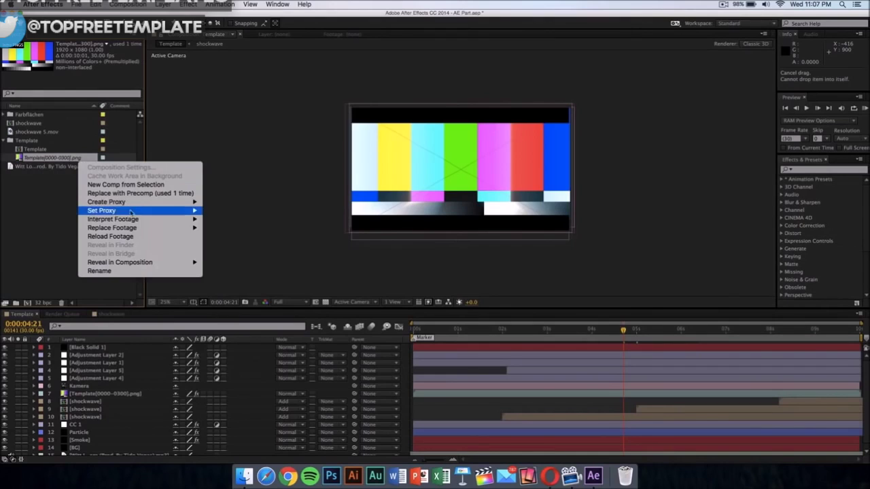
mouse_move(140, 229)
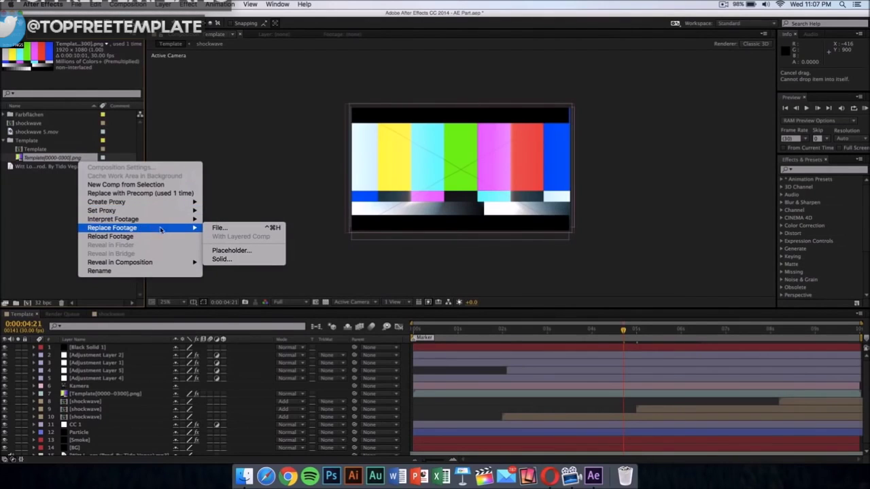
left_click(232, 230)
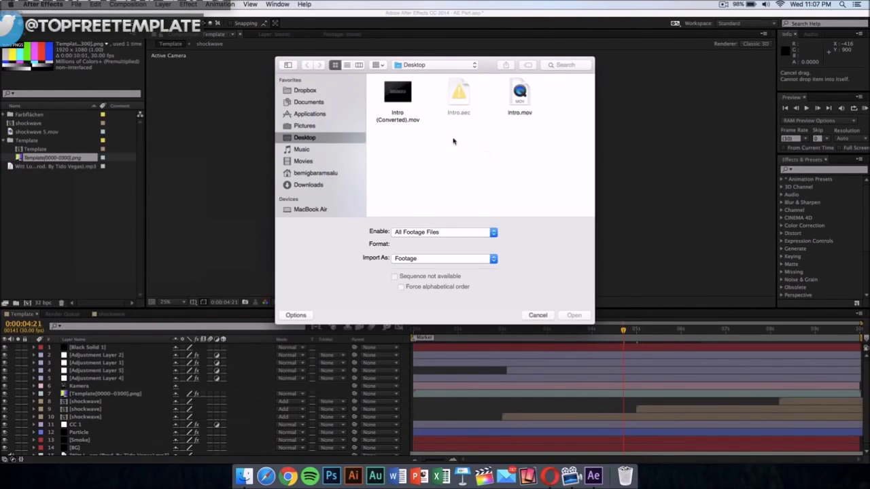
left_click(407, 120)
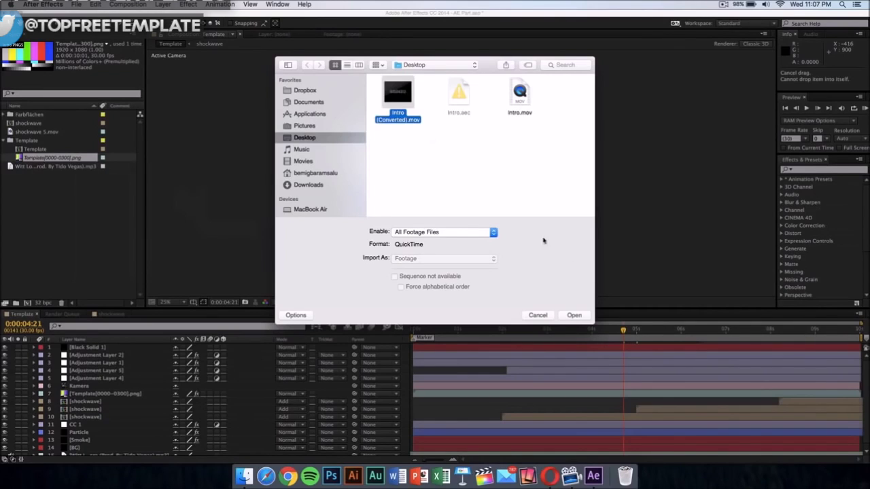
left_click(575, 315)
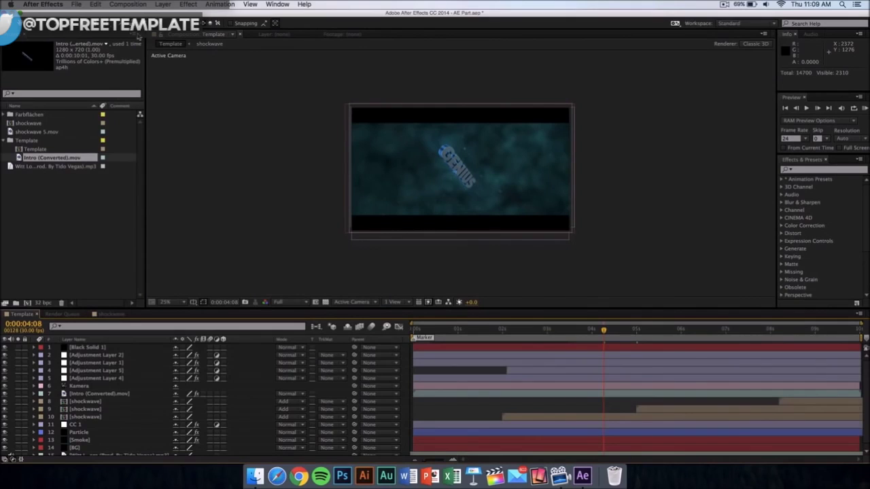
Add the Template comp to the Render Queue and open its Template_1.mov output location.
left_click(129, 4)
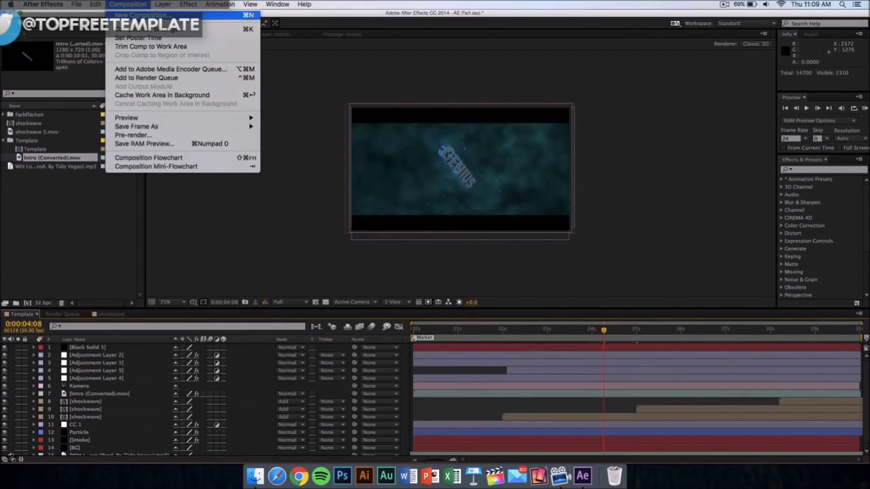
left_click(153, 78)
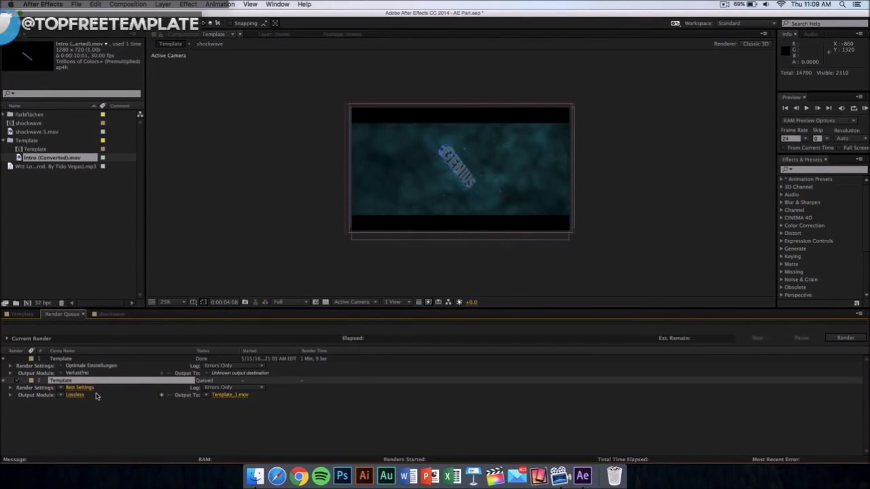
left_click(234, 399)
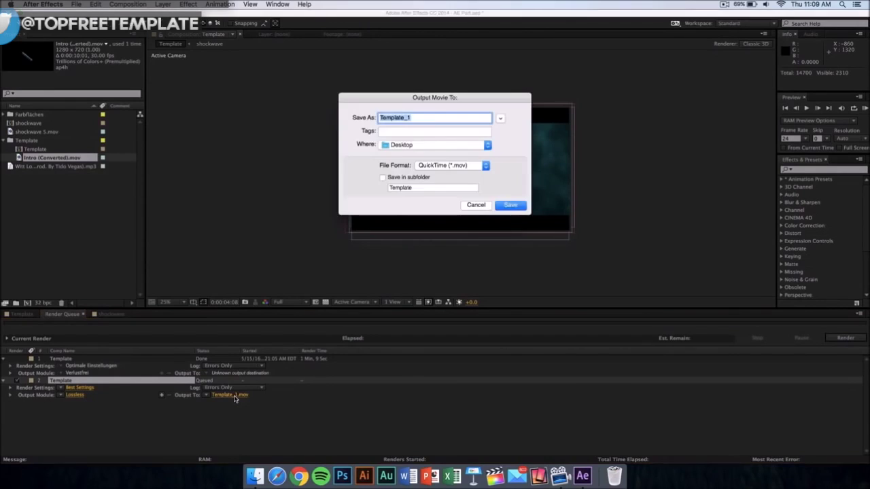
Save the output as Template_1.mov on the Desktop and start rendering the Template comp.
left_click(404, 147)
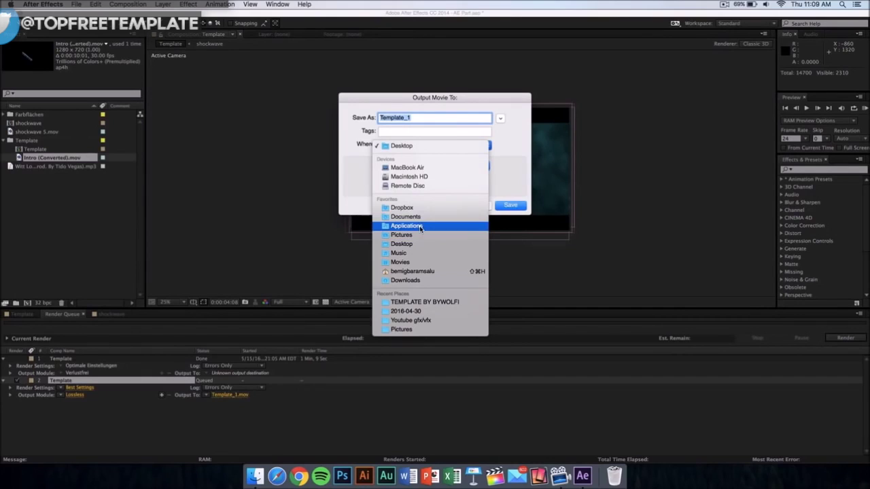
left_click(523, 164)
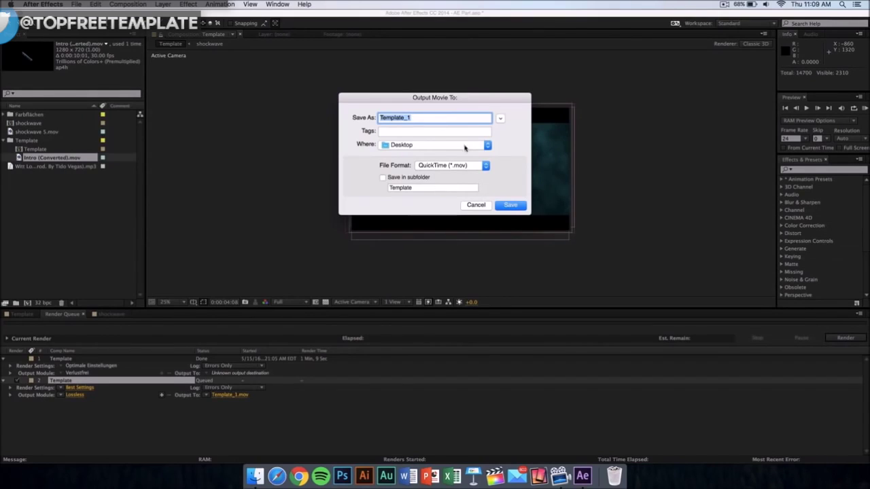
left_click(516, 205)
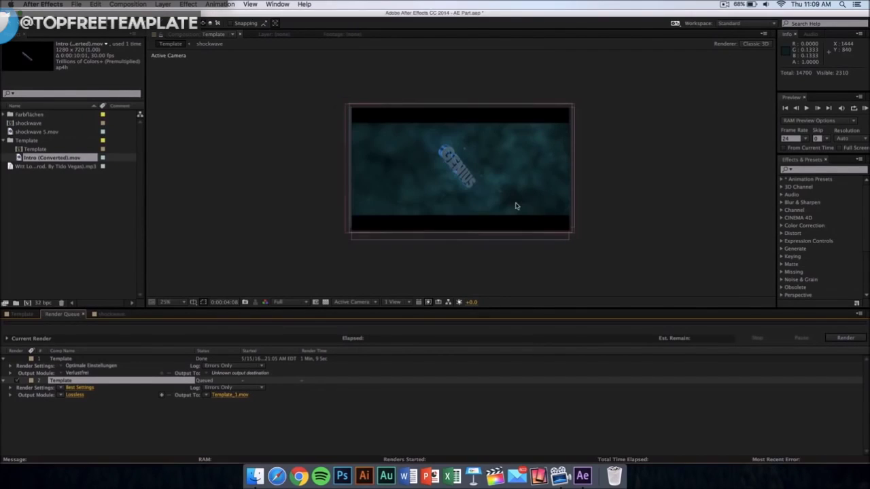
left_click(844, 340)
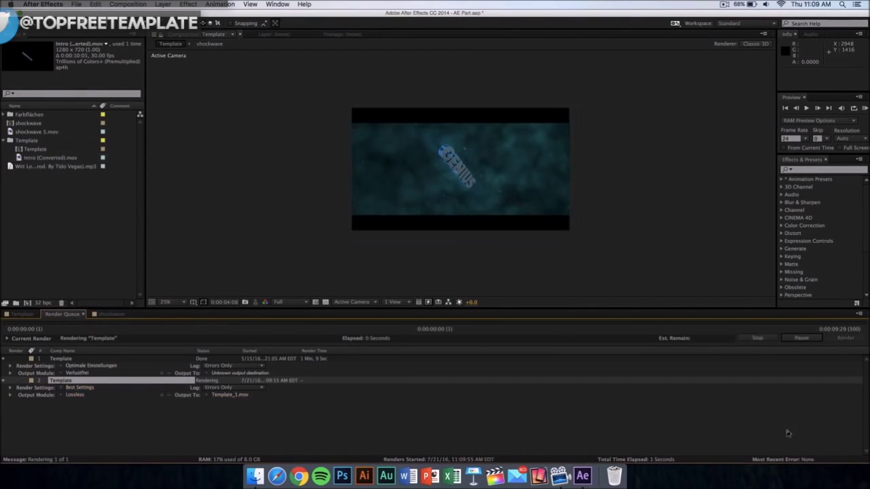